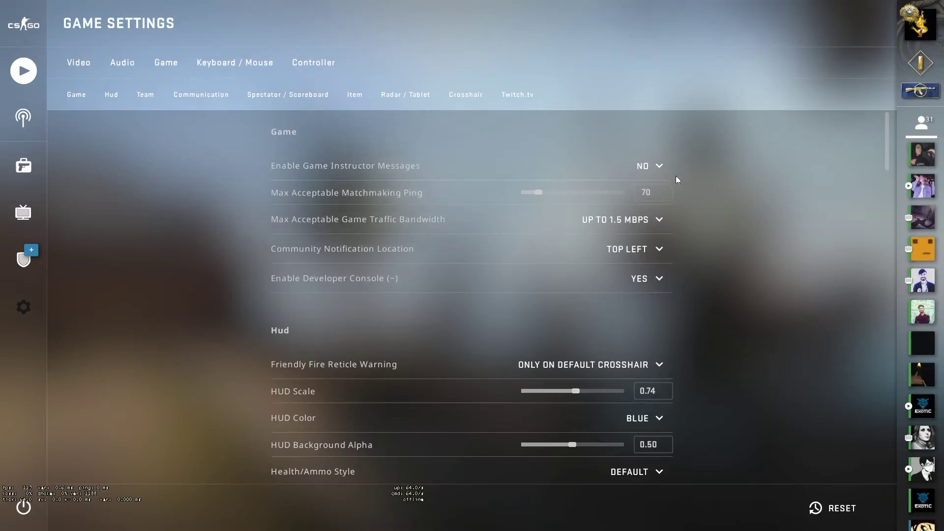
Close Game Settings with Esc to get back to the CS:GO main menu.
key("Escape")
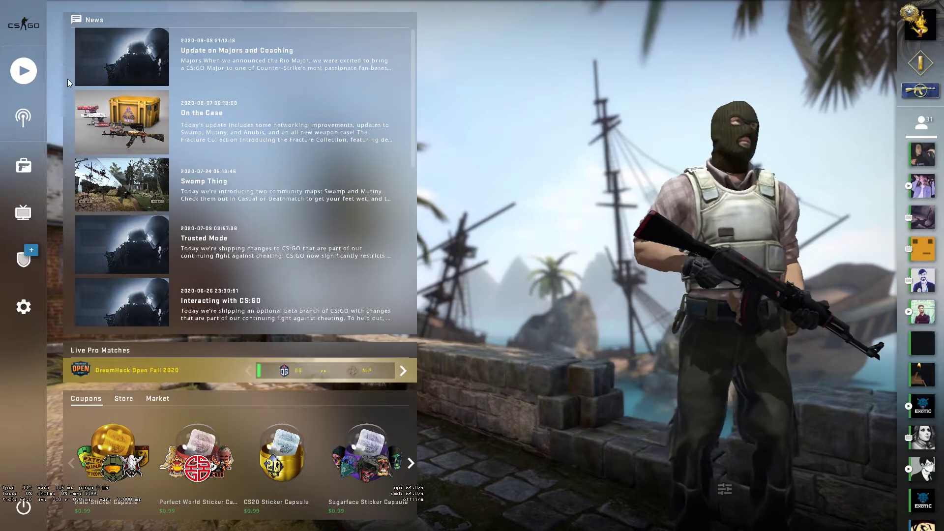
left_click(23, 307)
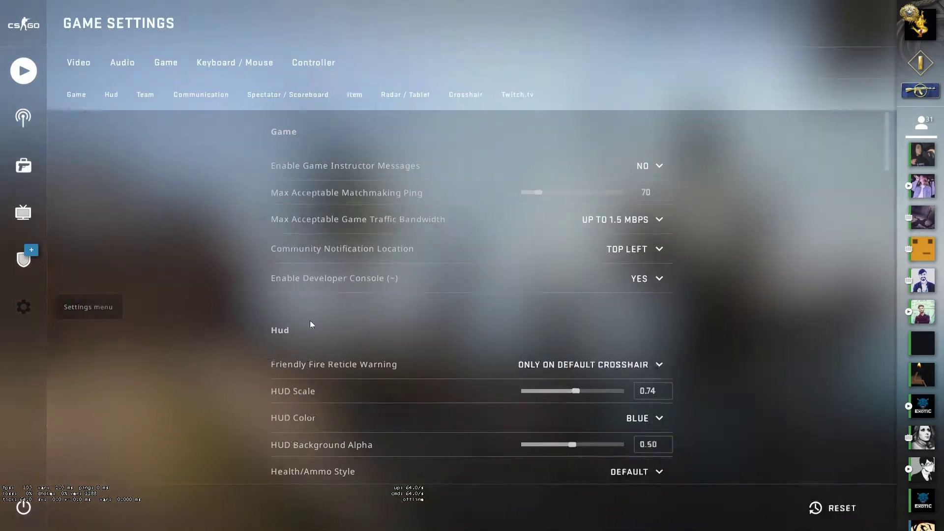
mouse_move(585, 193)
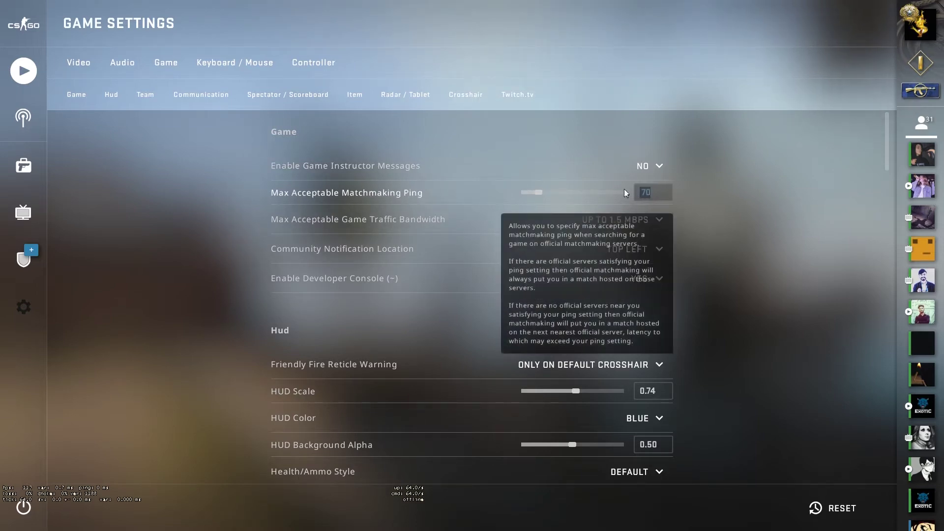
scroll(552, 337, "down", 3)
scroll(579, 358, "down", 8)
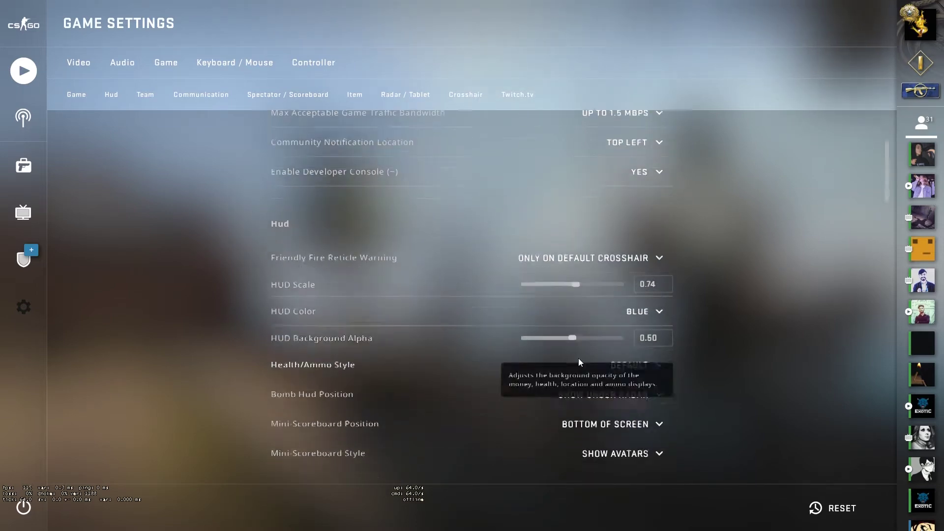
scroll(471, 317, "down", 4)
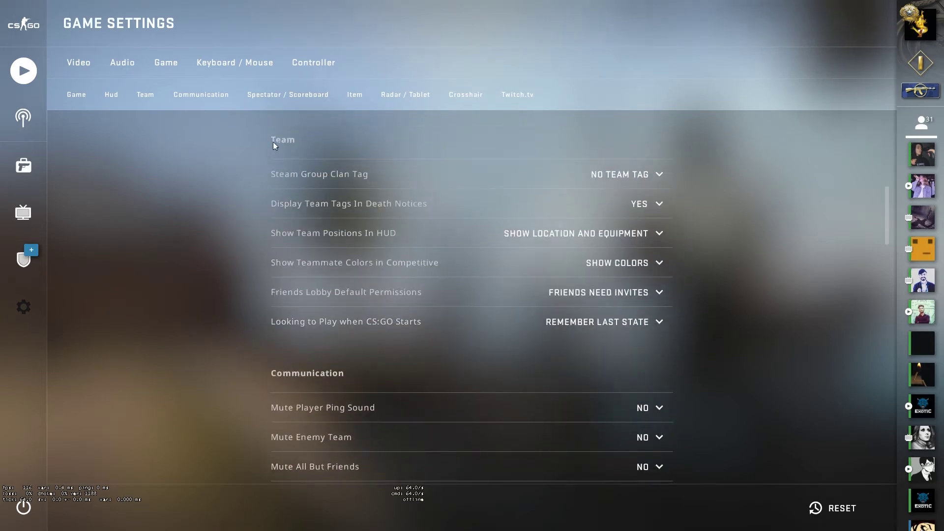
left_click(626, 179)
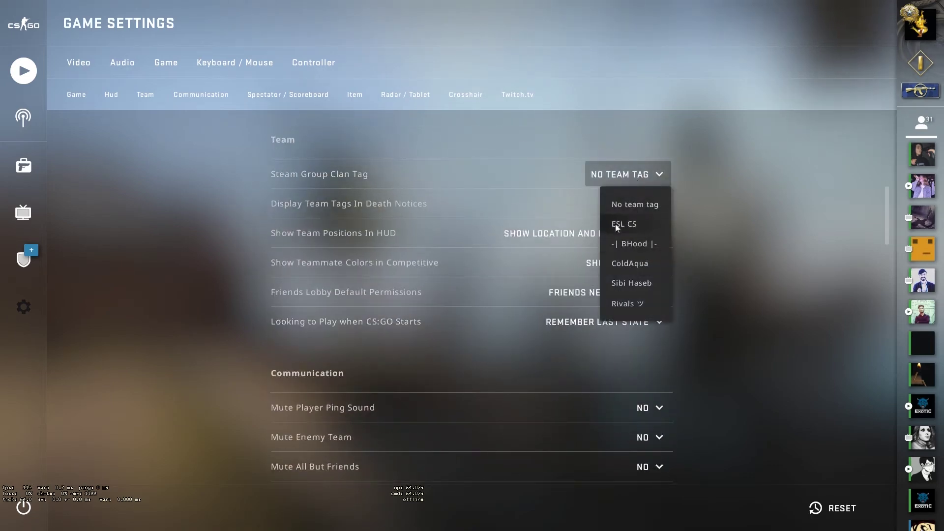
left_click(721, 262)
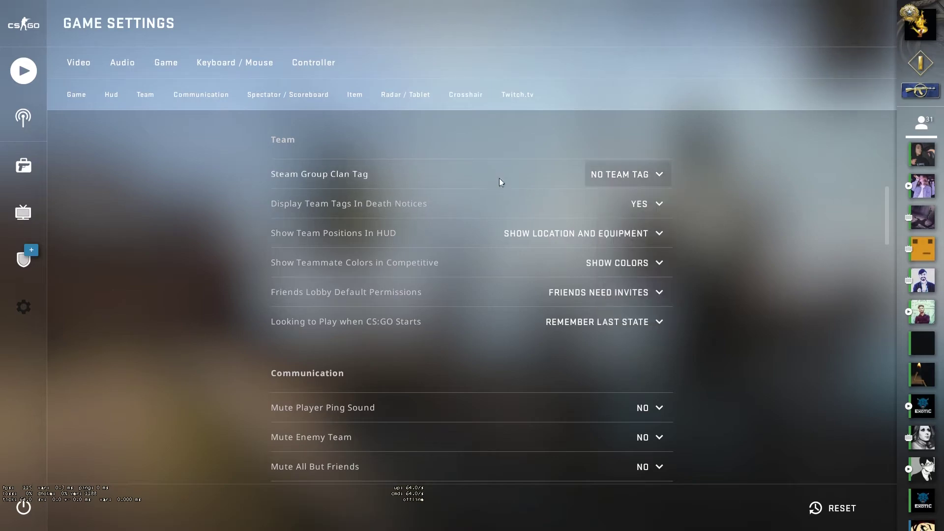
scroll(406, 299, "up", 1)
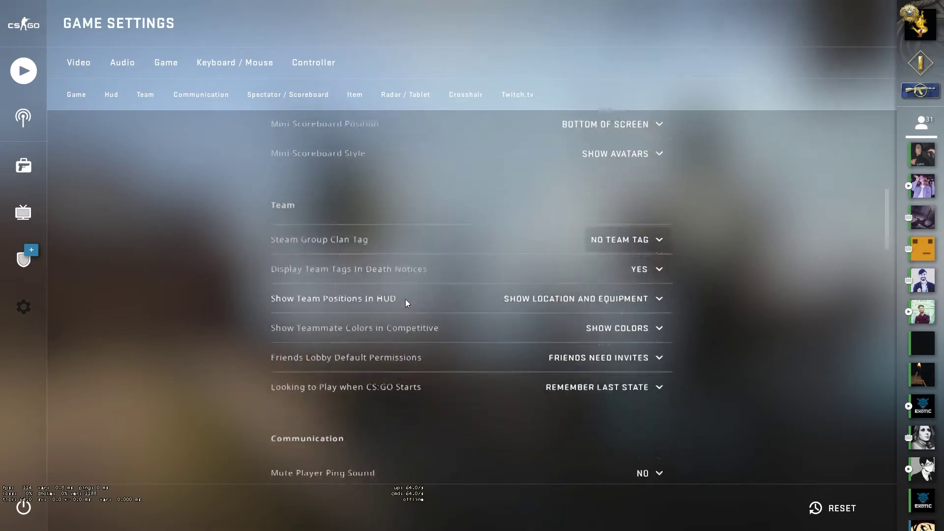
scroll(406, 299, "down", 8)
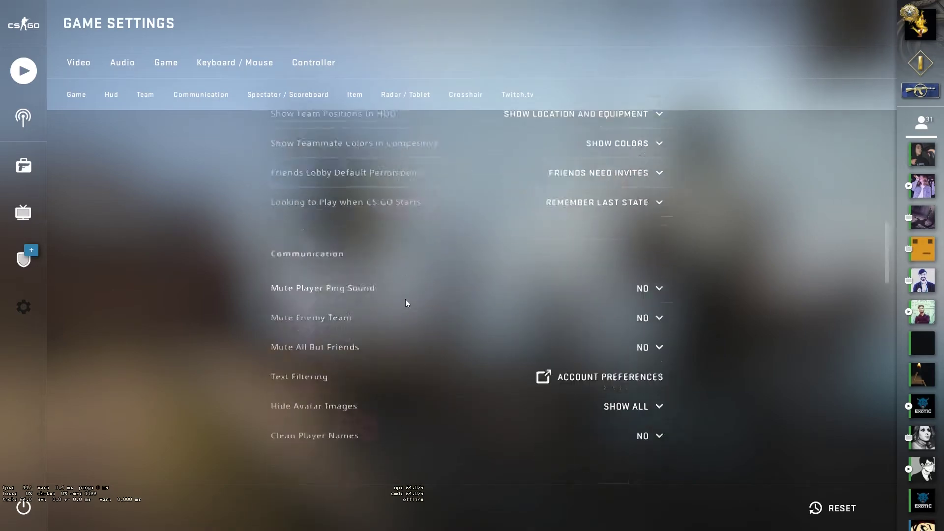
left_click(78, 64)
scroll(456, 361, "down", 4)
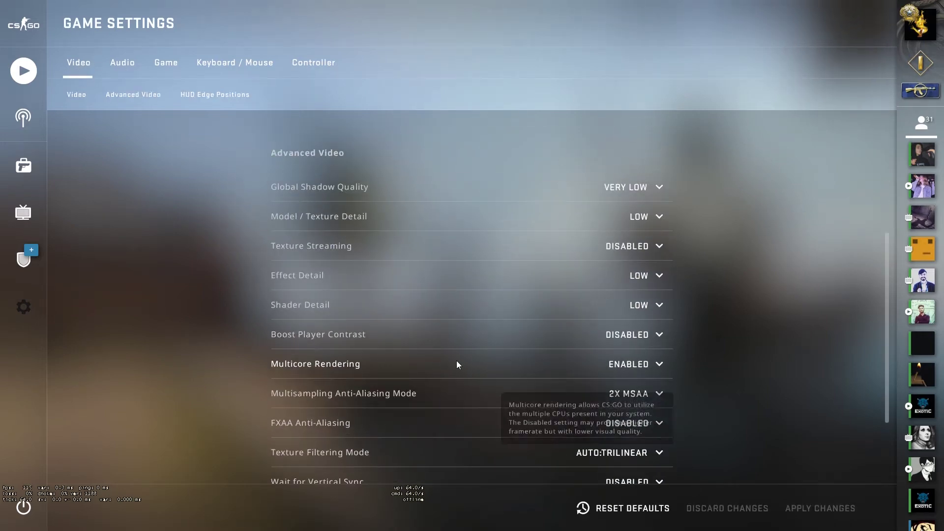
scroll(457, 362, "down", 1)
scroll(455, 361, "up", 5)
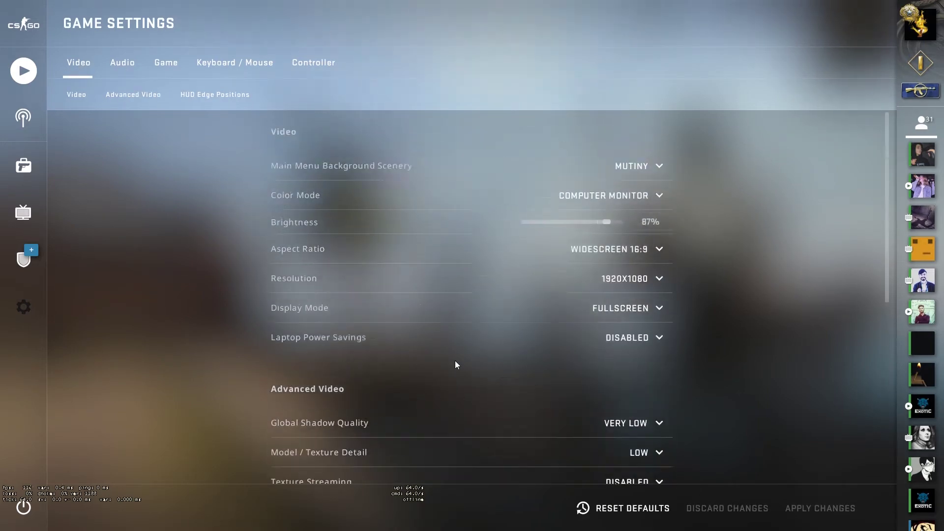
scroll(456, 361, "down", 4)
scroll(456, 361, "up", 4)
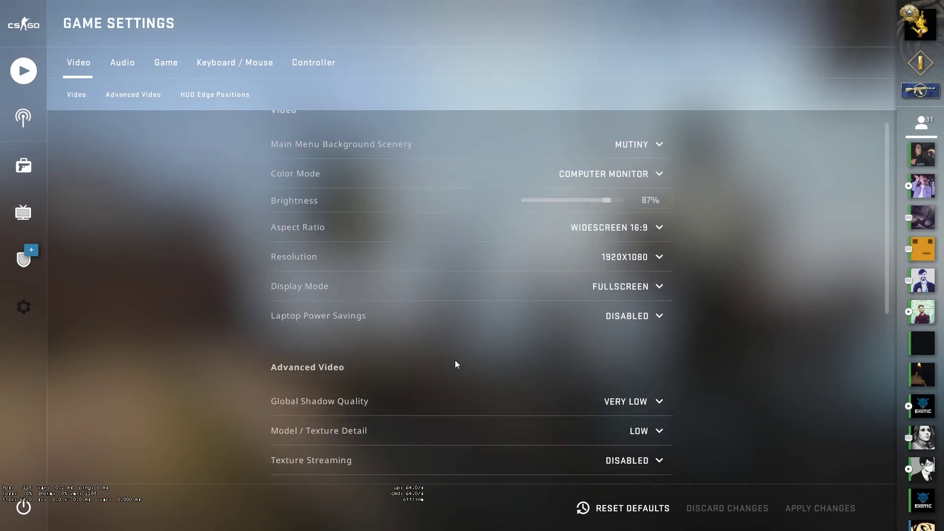
Leave the settings and quit CS:GO to the Windows desktop showing config.cfg.
left_click(24, 24)
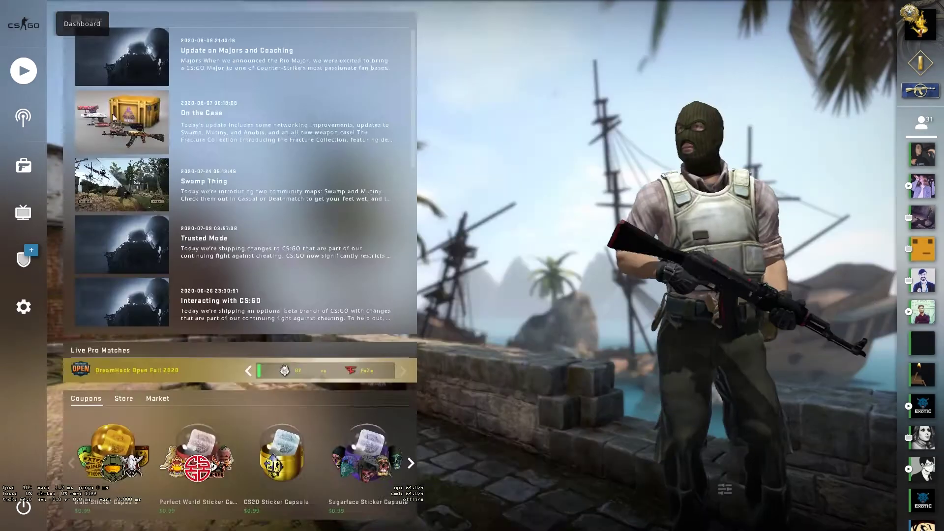
mouse_move(72, 383)
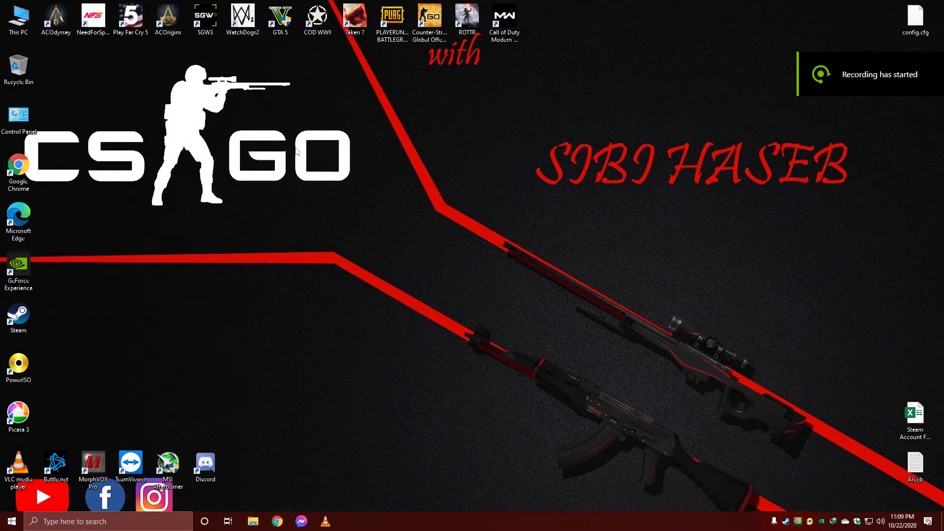
Browse C: > Program Files (x86) > Steam > userdata > main account > 730 > local > cfg.
double_click(18, 17)
double_click(137, 263)
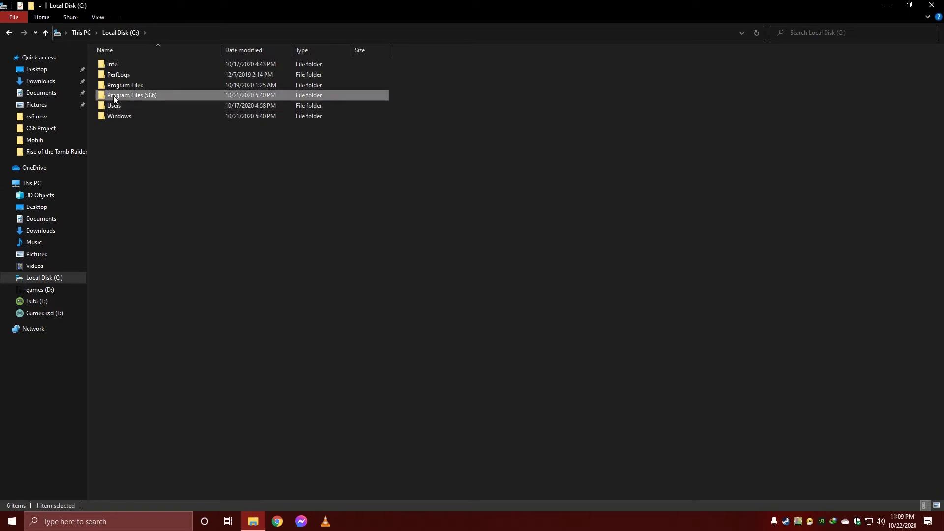
double_click(114, 95)
left_click(119, 282)
double_click(119, 283)
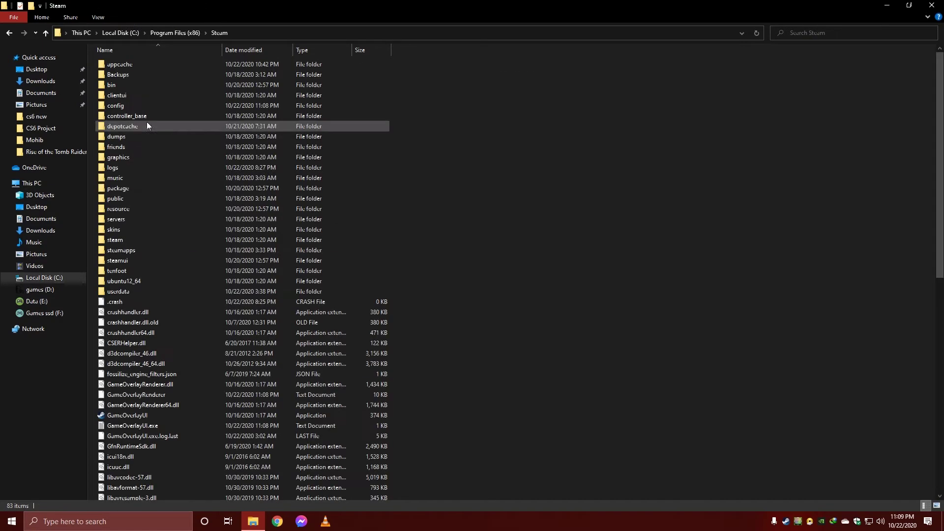
double_click(134, 290)
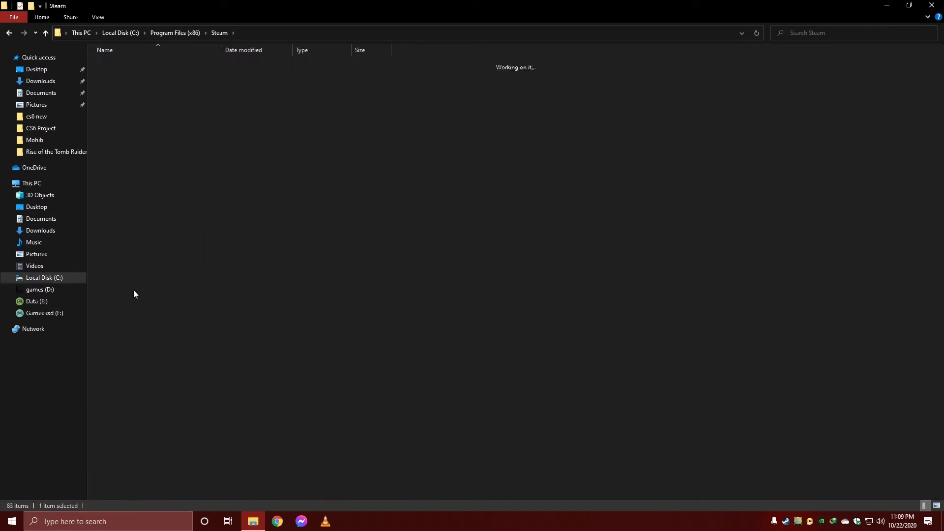
double_click(131, 64)
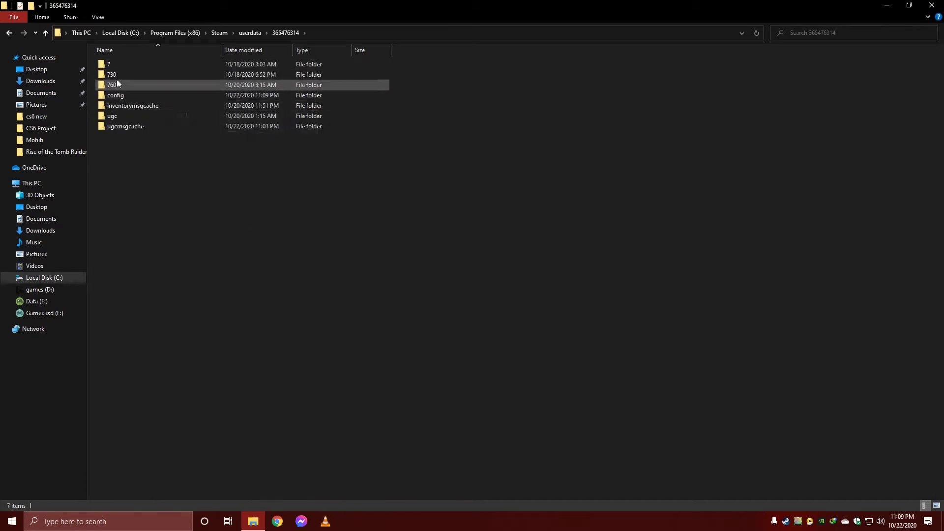
double_click(114, 75)
double_click(121, 64)
double_click(121, 64)
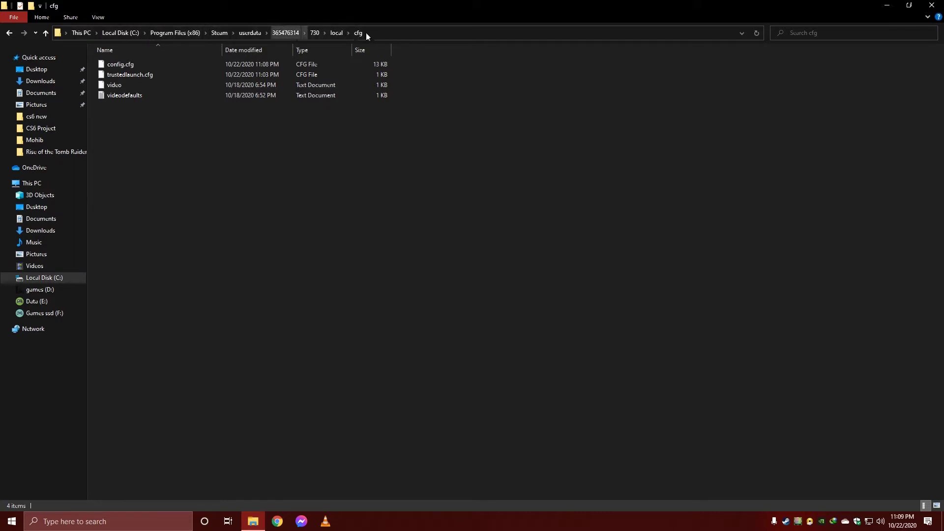
Go back up to the account folder and reopen 730 > local > cfg listing config.cfg.
left_click(276, 34)
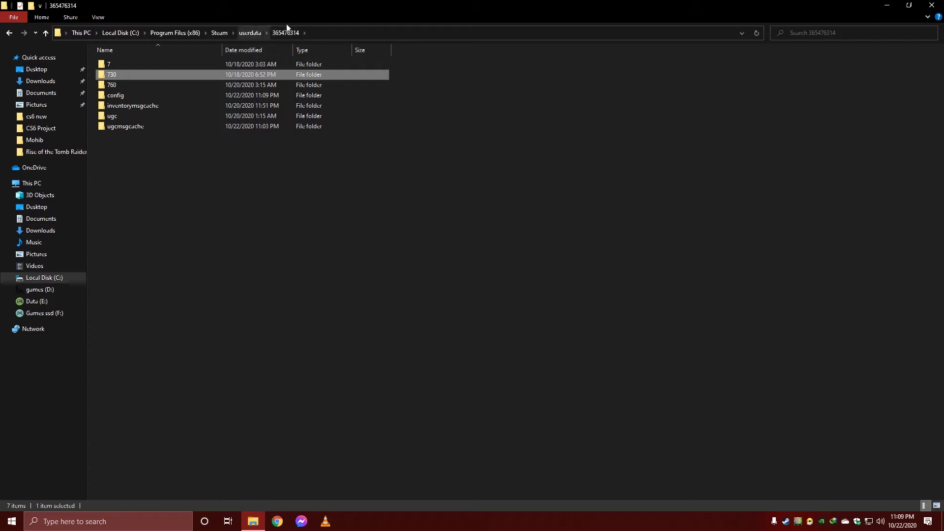
double_click(111, 75)
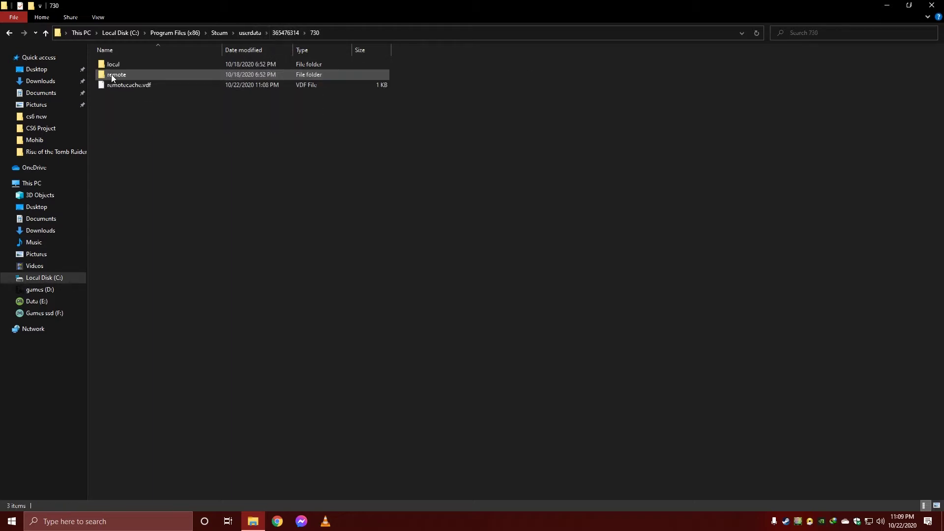
double_click(130, 66)
double_click(135, 66)
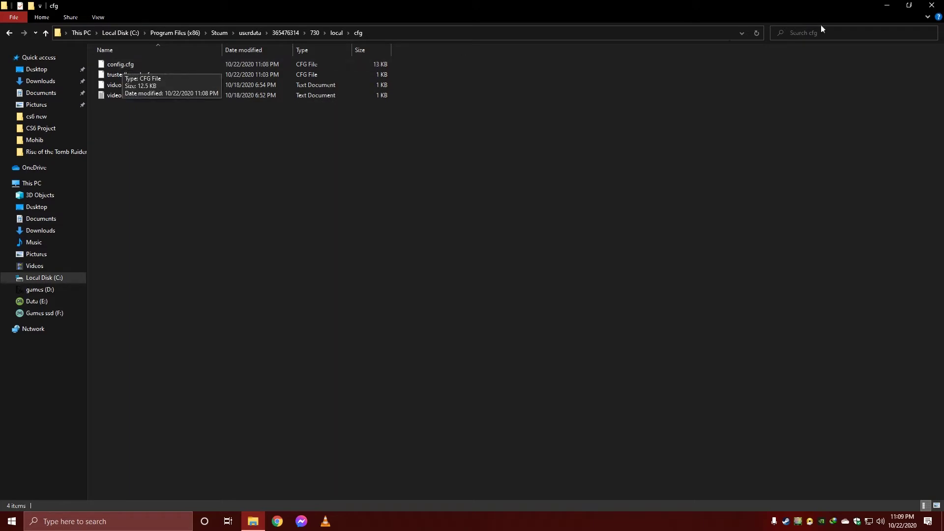
Show the desktop and bring the Steam client window forward.
key("super+d")
left_click_drag(923, 61, 822, 12)
left_click(457, 224)
left_click(786, 522)
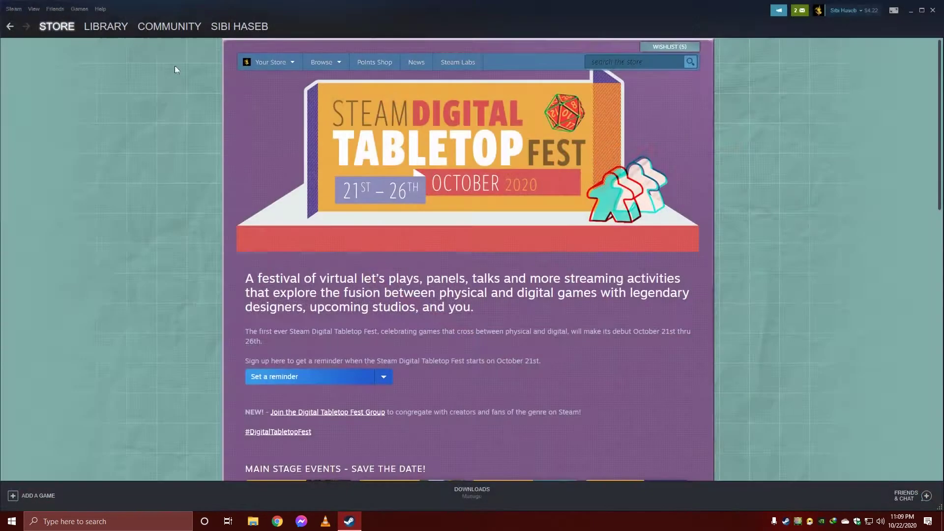
Log out via Change Account, tick Remember my password, and enter the new account's password.
left_click(14, 9)
left_click(30, 21)
left_click(451, 278)
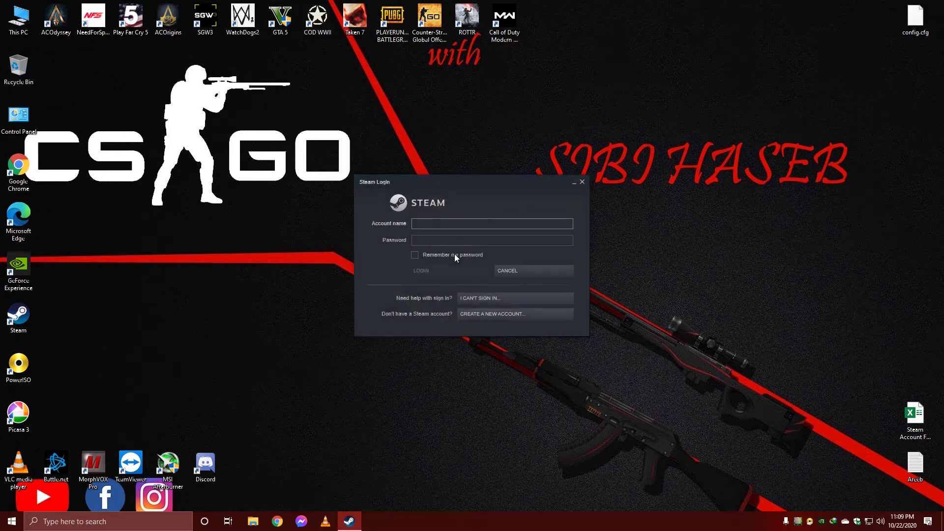
left_click(454, 254)
key("Tab")
type("s")
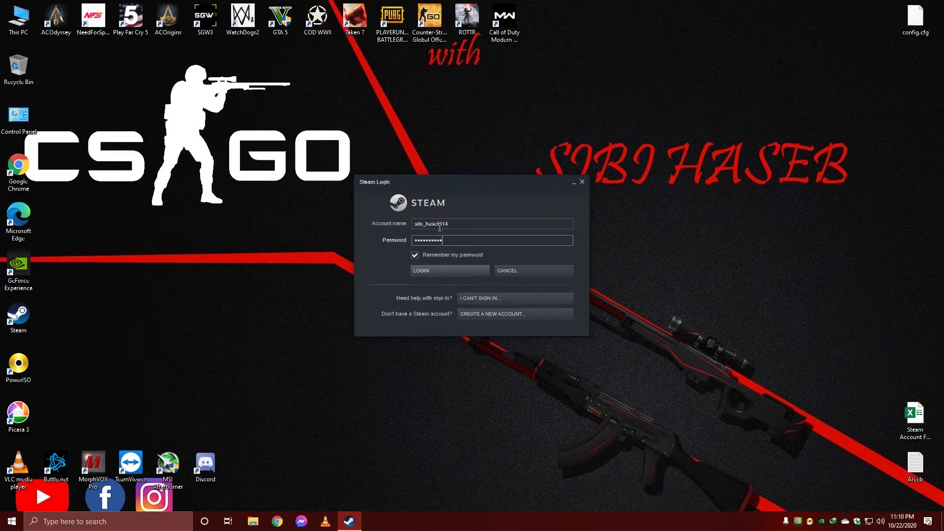
Log in to the new account and launch Counter-Strike: Global Offensive from the Library.
key("Return")
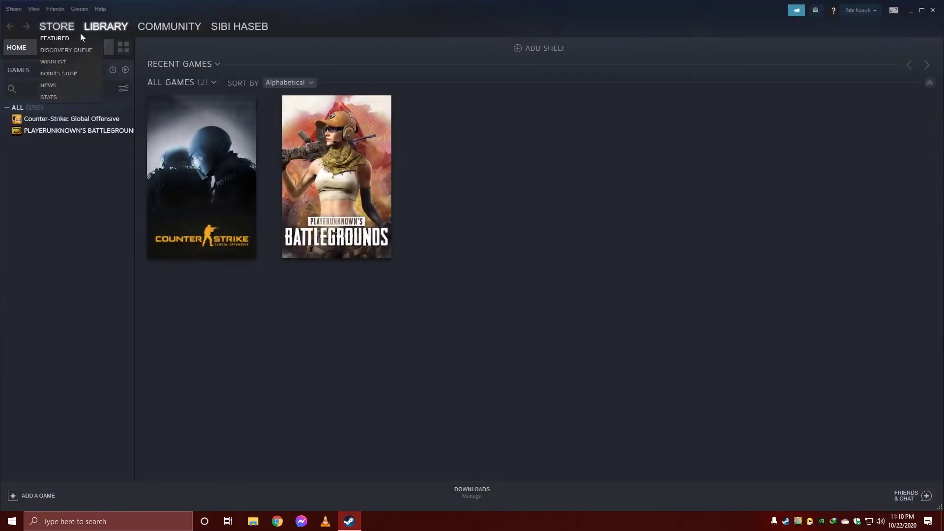
double_click(80, 124)
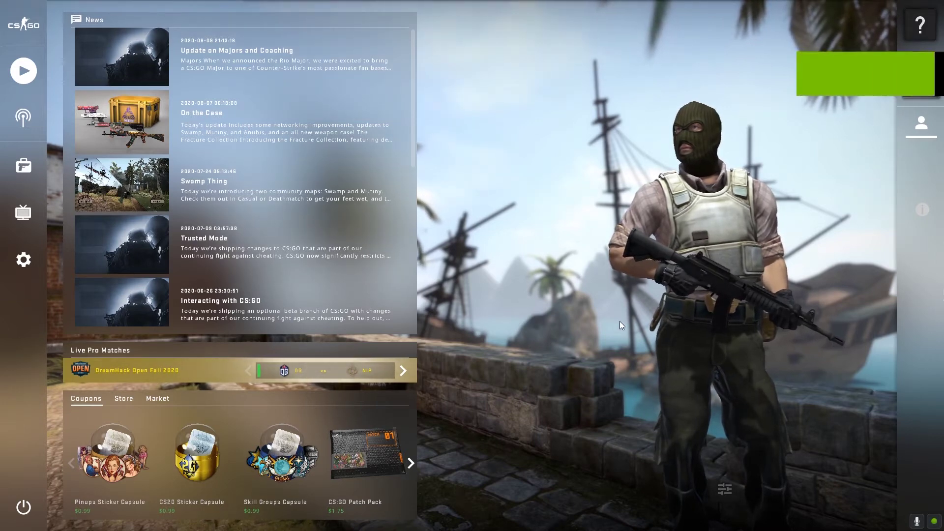
Check the new account's default-only inventory, return to the main menu, and take F12 screenshots.
mouse_move(916, 145)
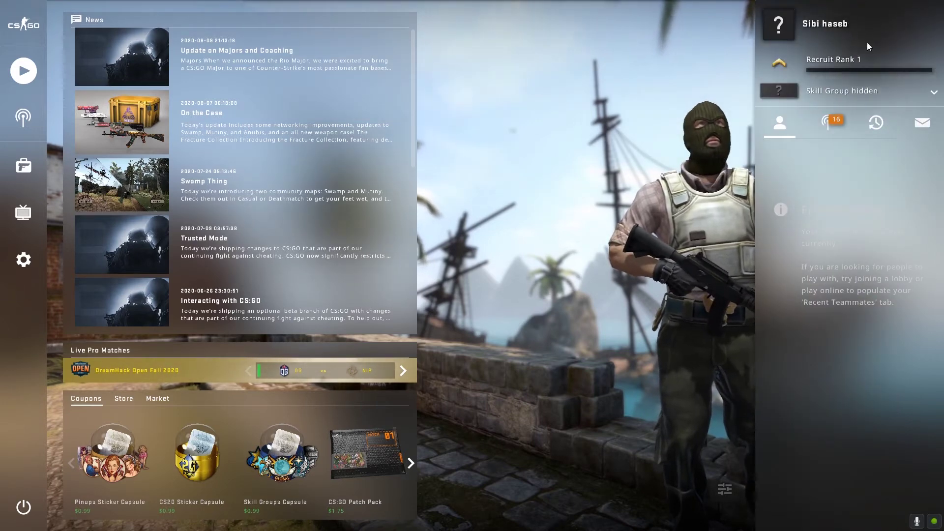
mouse_move(849, 49)
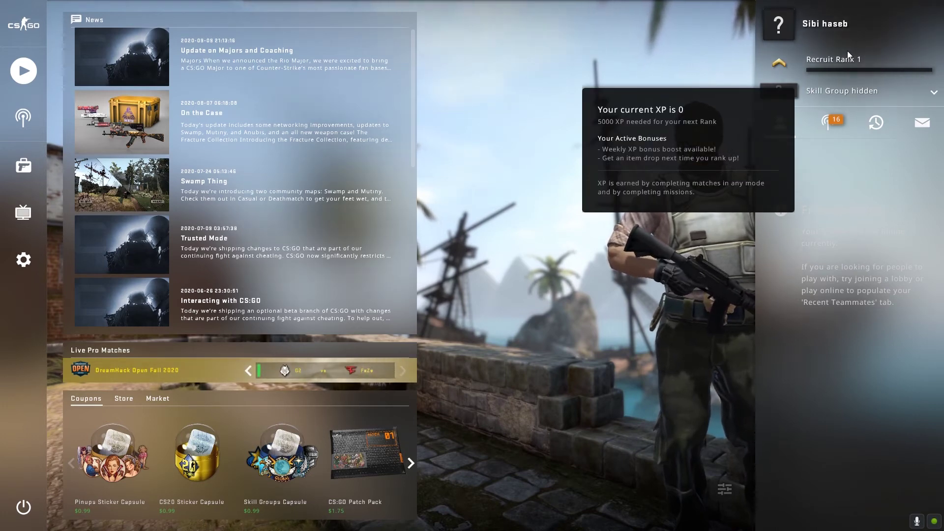
left_click(19, 166)
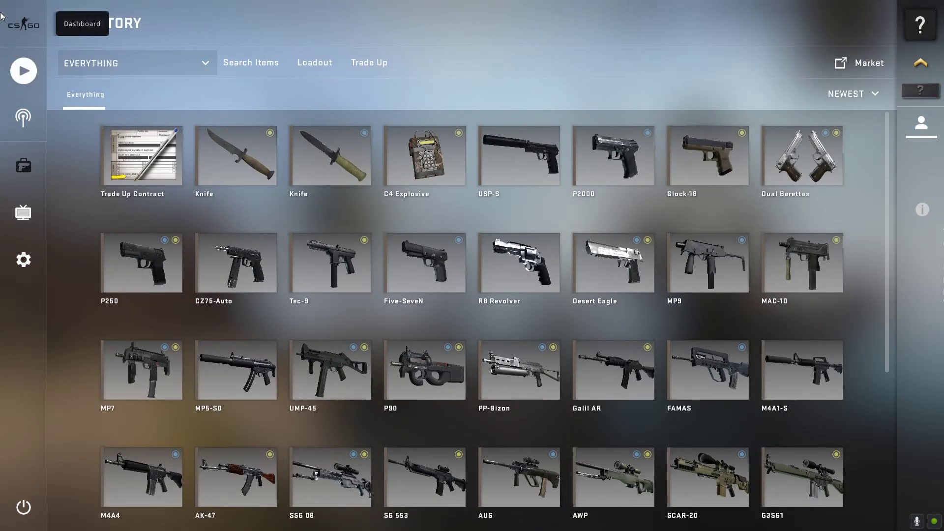
left_click(23, 24)
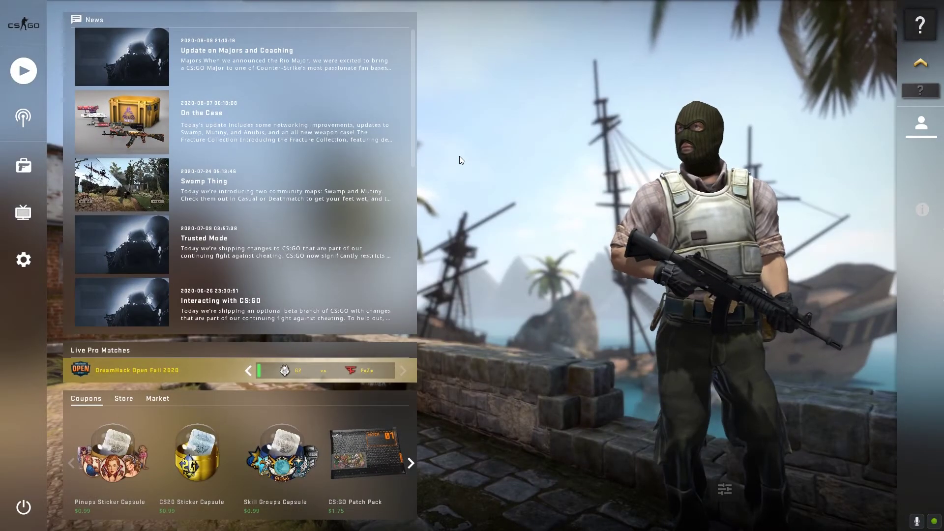
key("F12")
key("F12")
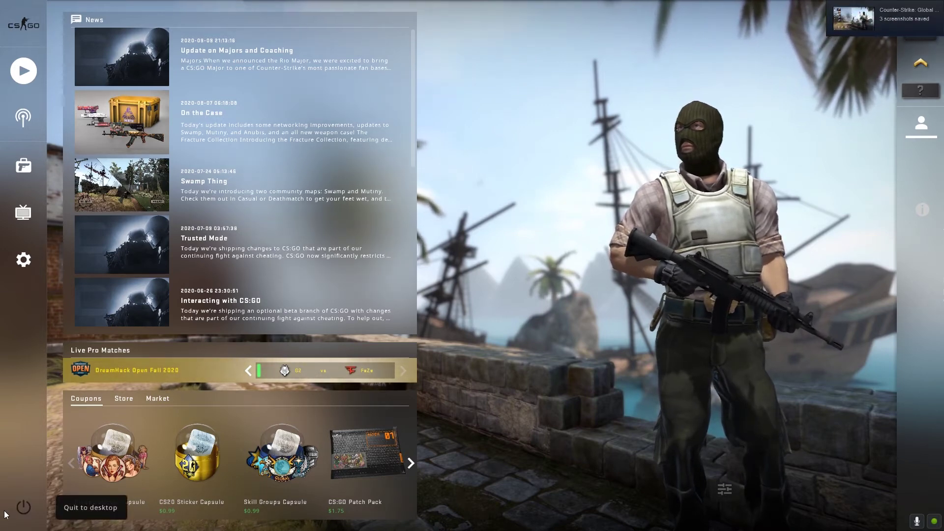
Switch to Steam's Library and open the screenshot manager for Counter-Strike: Global Offensive.
key("alt+Tab")
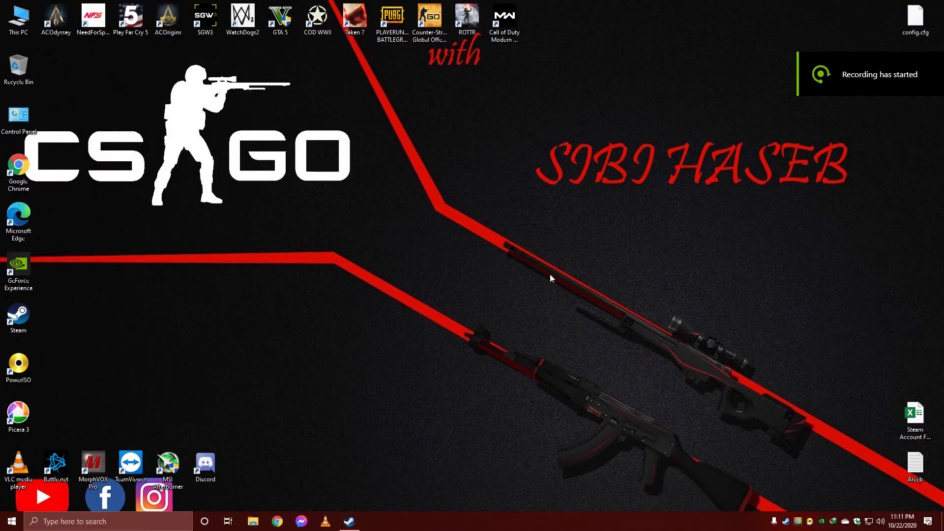
left_click(349, 521)
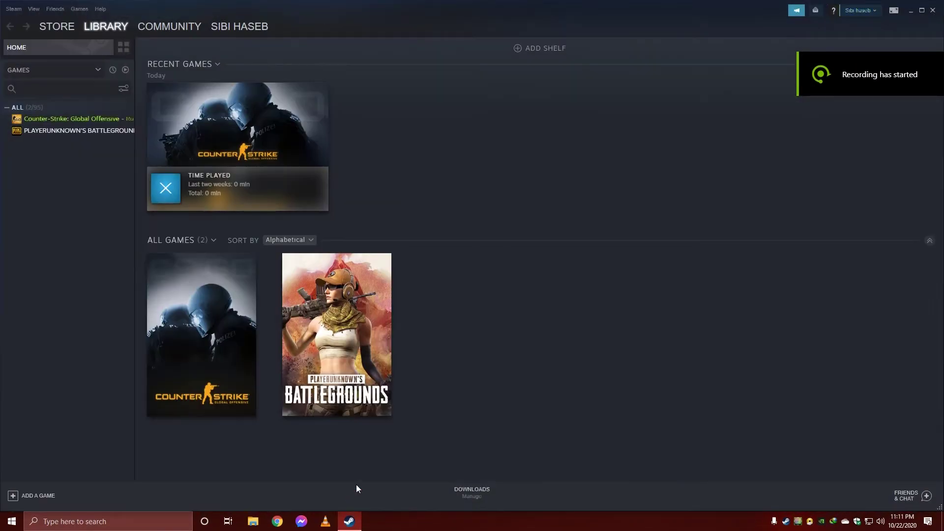
left_click(54, 122)
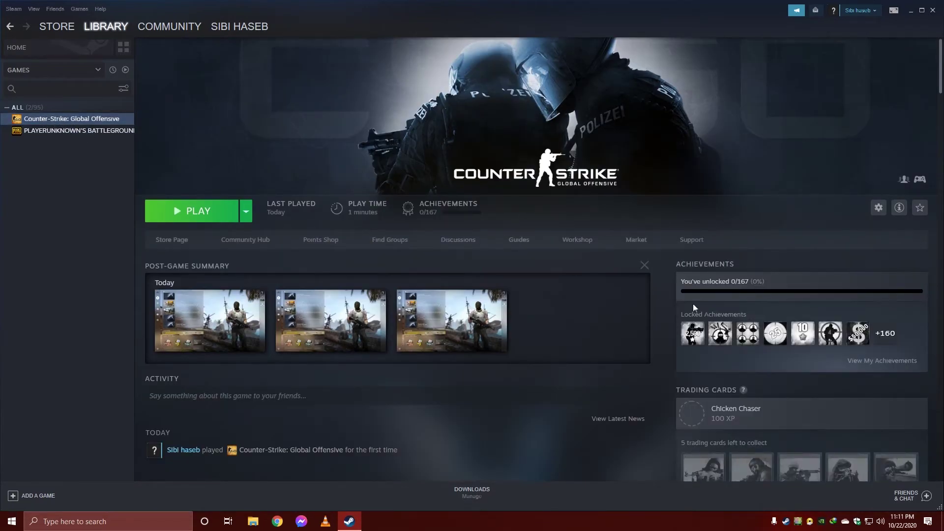
scroll(706, 313, "down", 10)
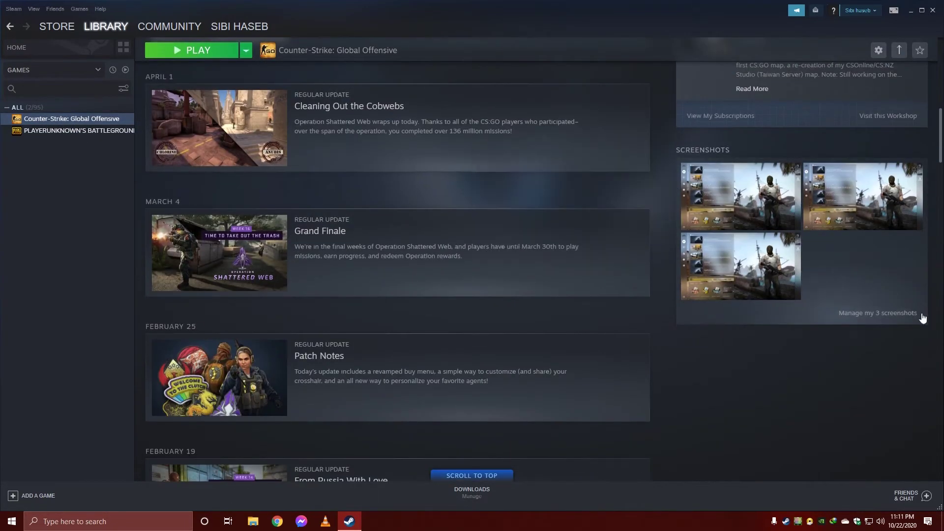
left_click(893, 317)
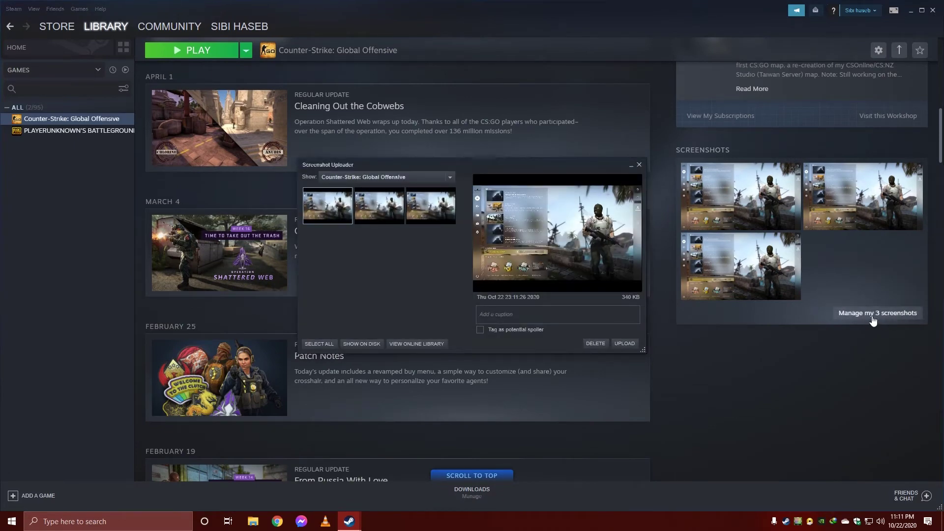
Show the screenshots on disk, then go up to the account folder and open 730 > local > cfg.
left_click(349, 343)
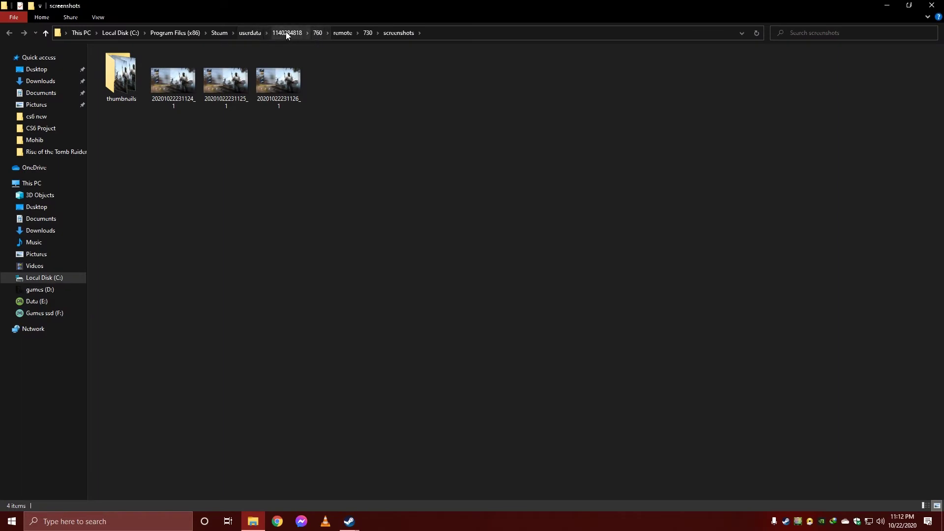
left_click(288, 32)
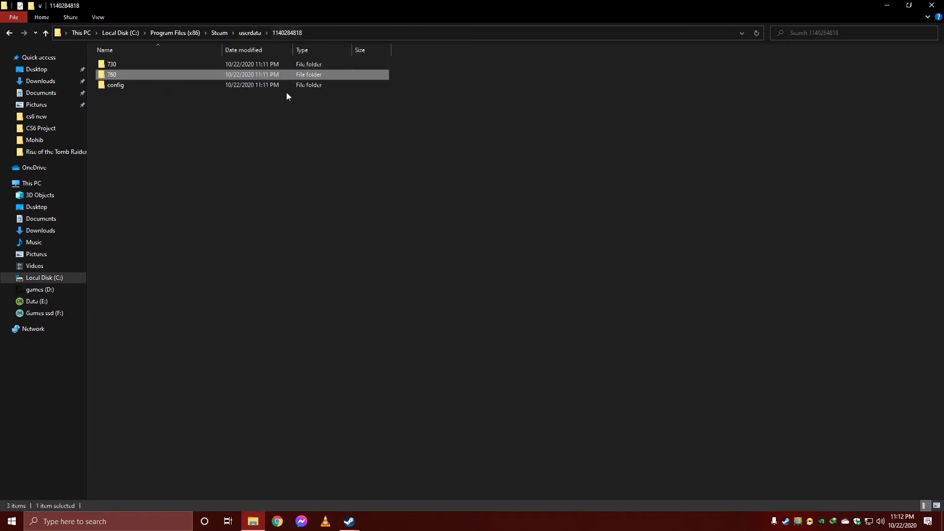
double_click(118, 64)
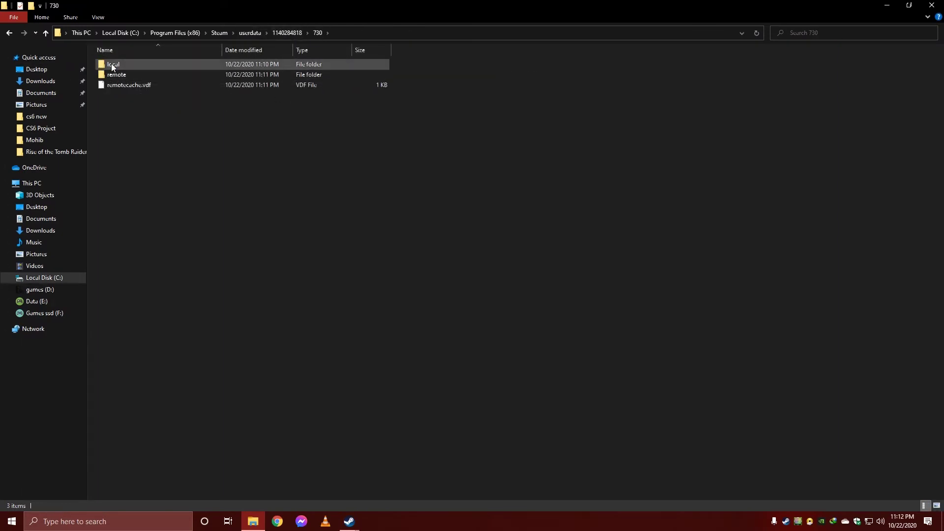
double_click(111, 63)
double_click(117, 64)
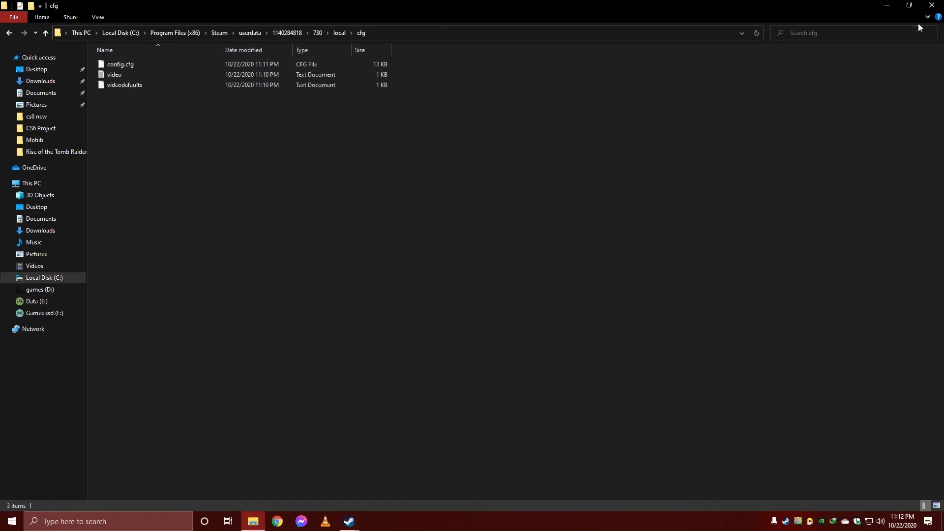
Drag the desktop config.cfg into the cfg folder, replacing the existing config.cfg.
left_click(884, 7)
left_click(932, 11)
left_click(639, 166)
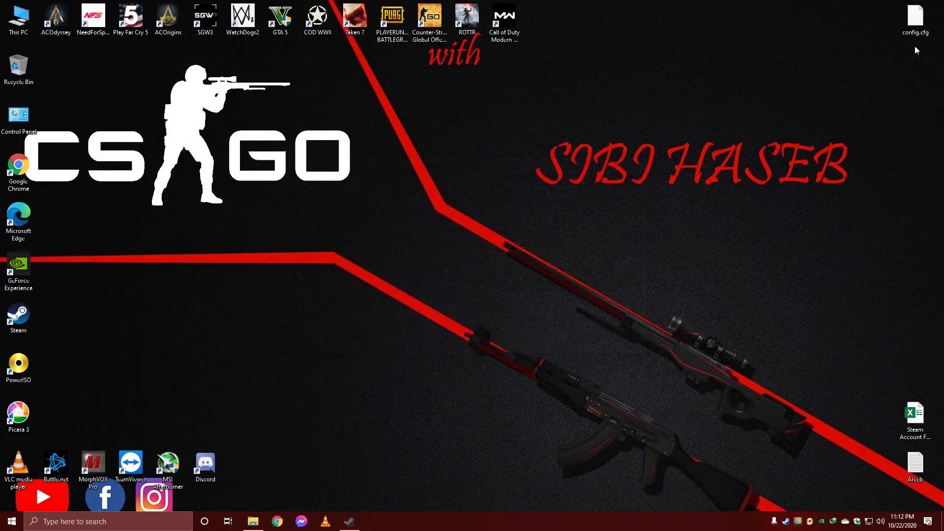
left_click_drag(916, 20, 328, 252)
left_click(421, 182)
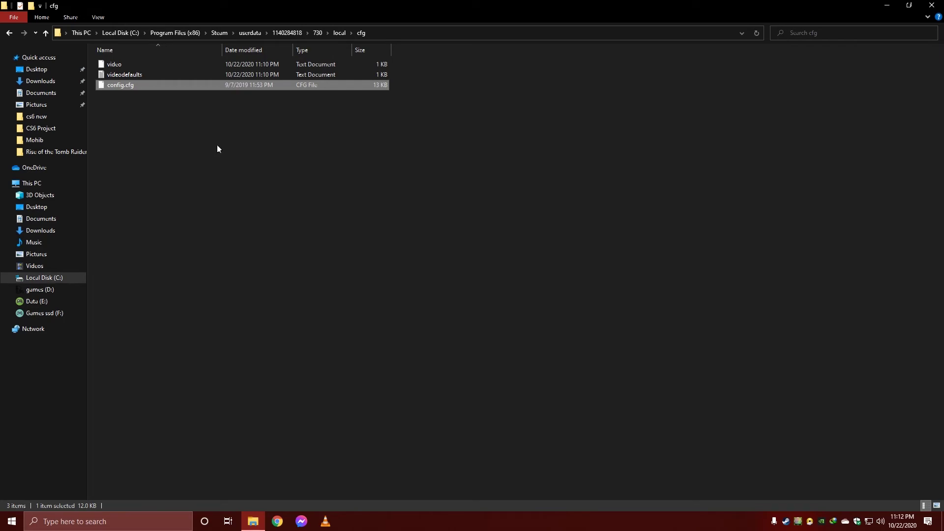
left_click(146, 114)
Dismiss the GeForce overlay with Alt+Z and close the On the Case news popup.
key("super+d")
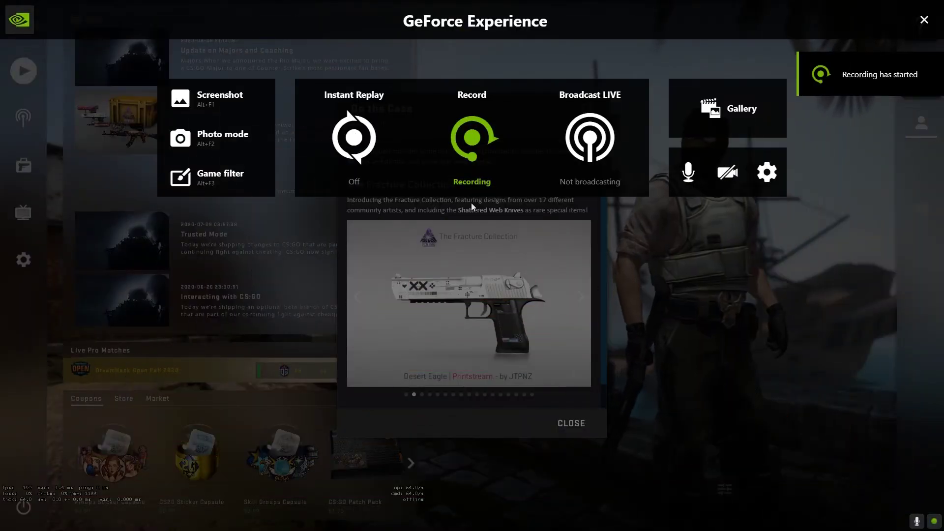
key("alt+z")
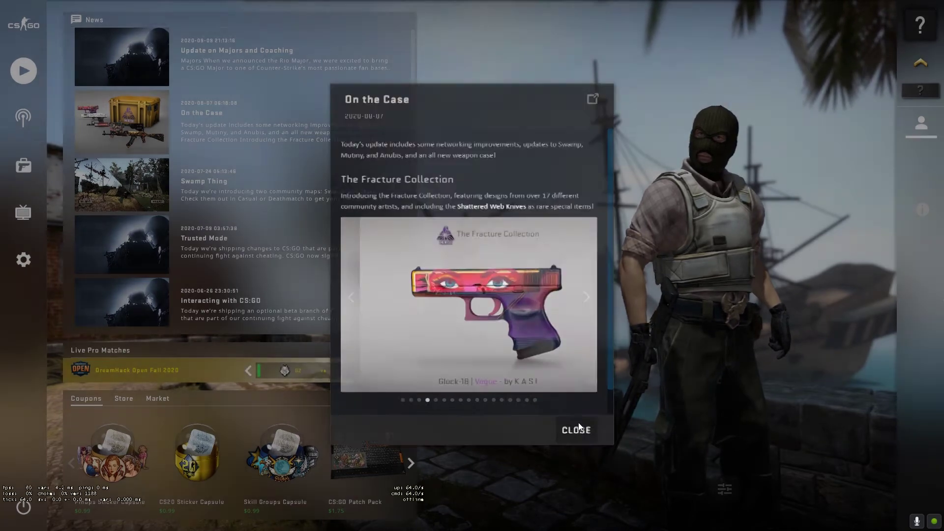
left_click(579, 423)
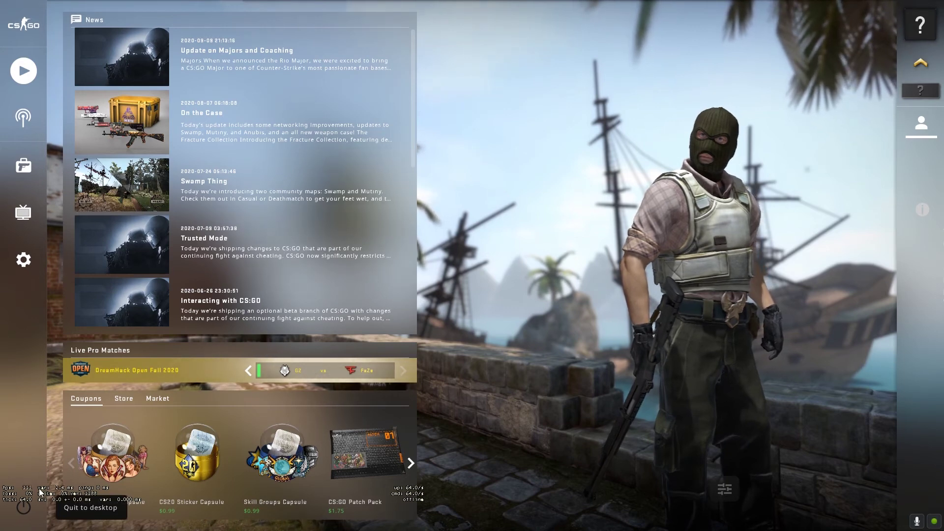
Start a Practice With Bots match on Mirage with GO.
left_click(25, 72)
left_click(136, 66)
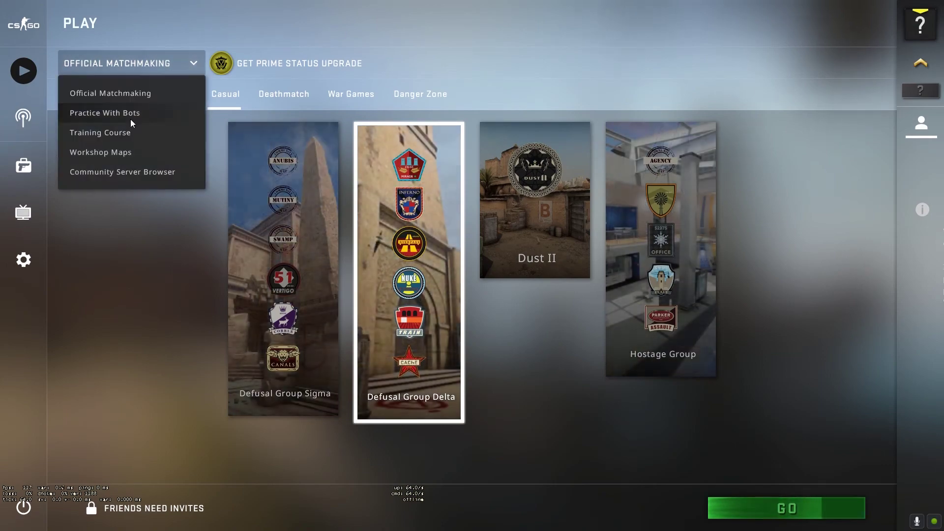
left_click(130, 119)
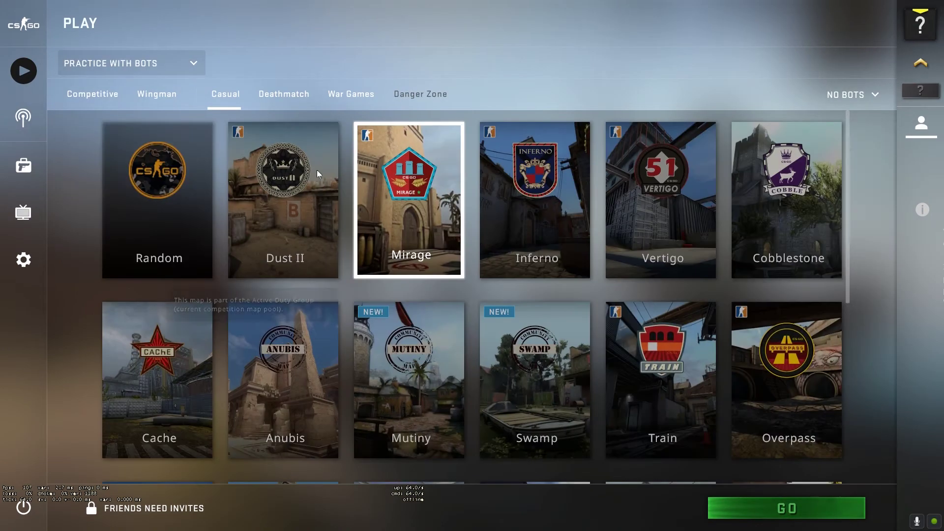
left_click(808, 512)
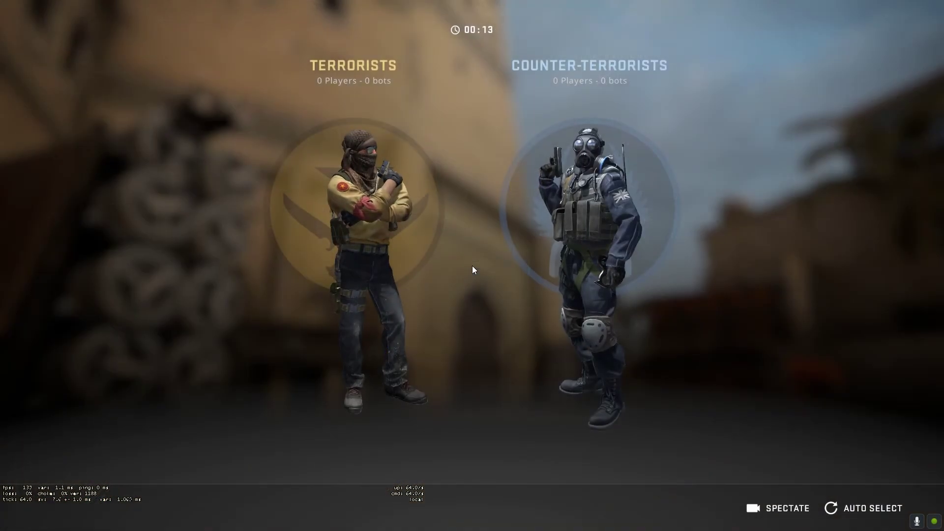
Join the Terrorist team, swap the C4 for the knife and inspect it.
left_click(371, 223)
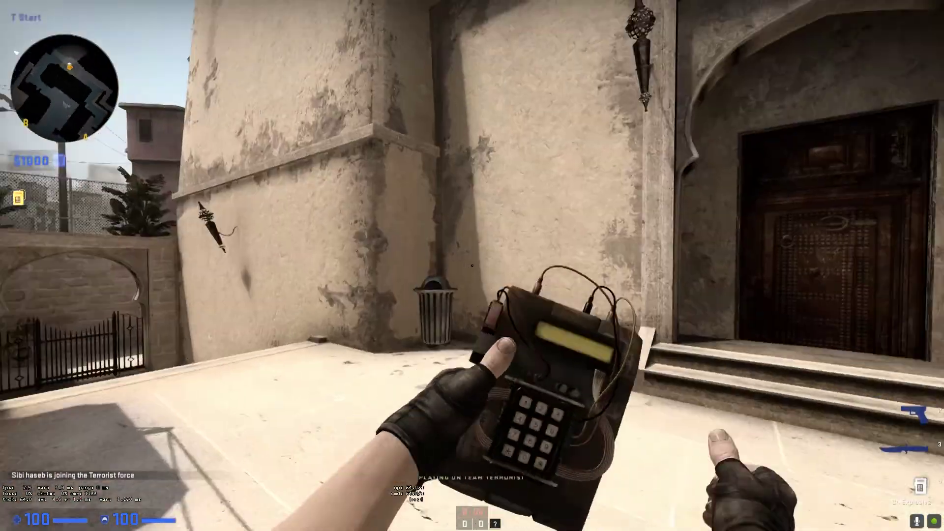
key("3")
key("Tab")
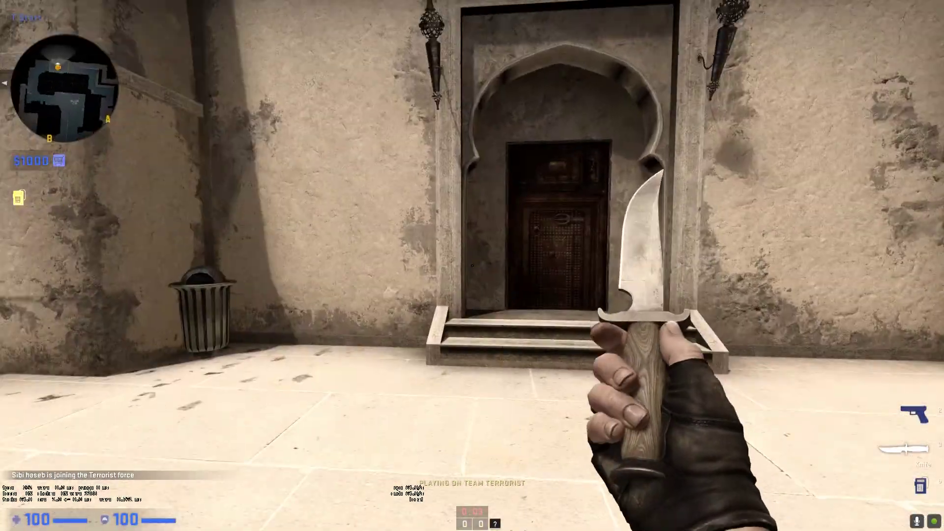
key("f")
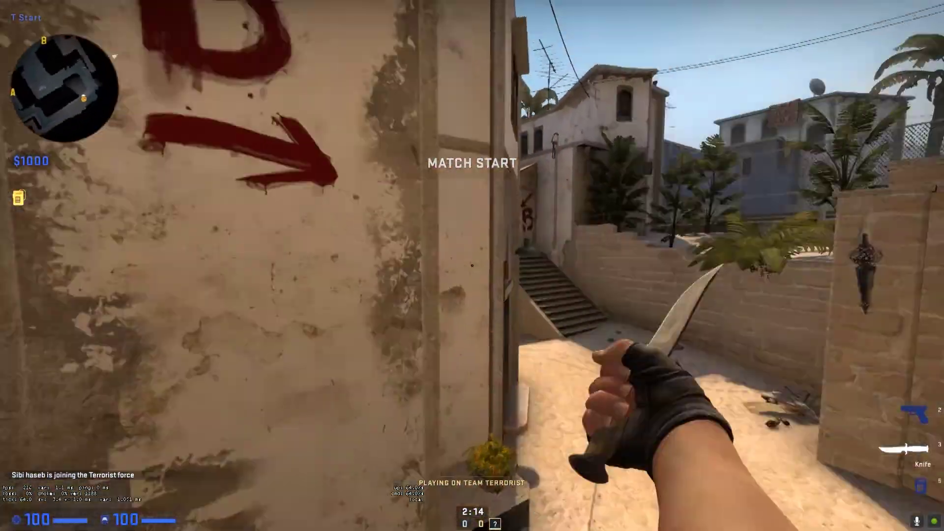
Alternate between the Glock-18 and knife while heading to Side Alley, then check the scoreboard.
key("2")
key("3")
key("2")
key("3")
key("Tab")
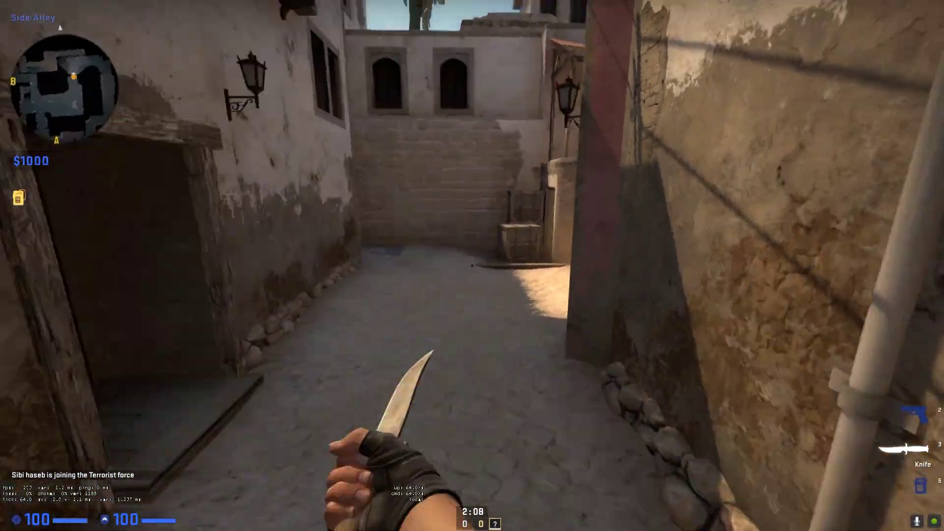
Swap between Glock-18 and knife while walking from Side Alley toward Top of Mid.
key("2")
key("3")
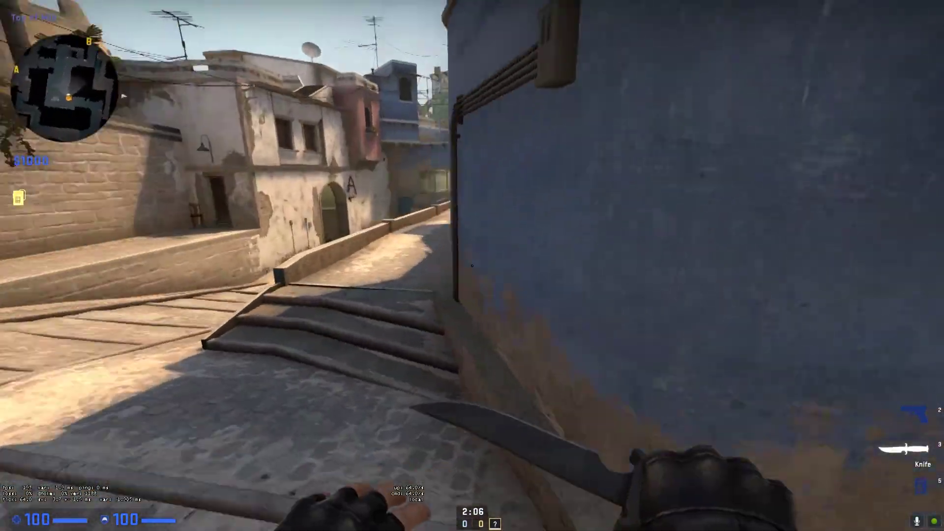
key("2")
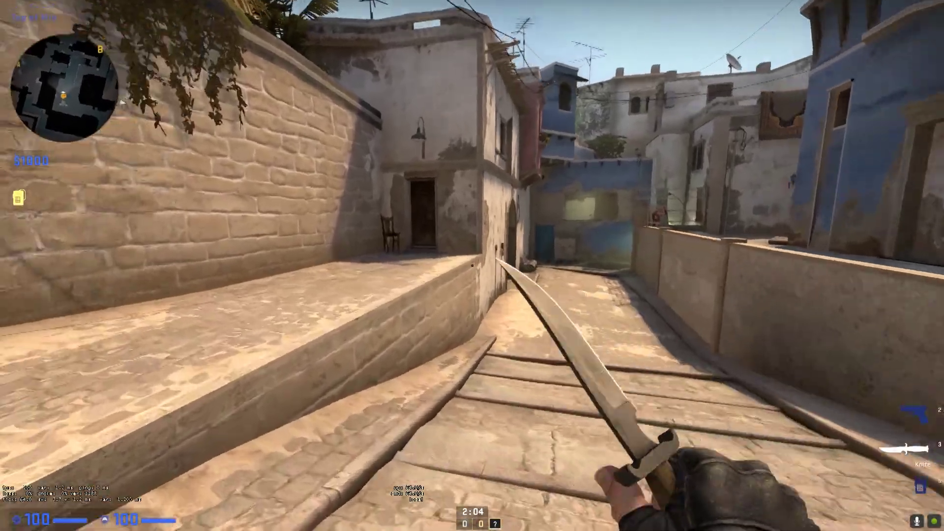